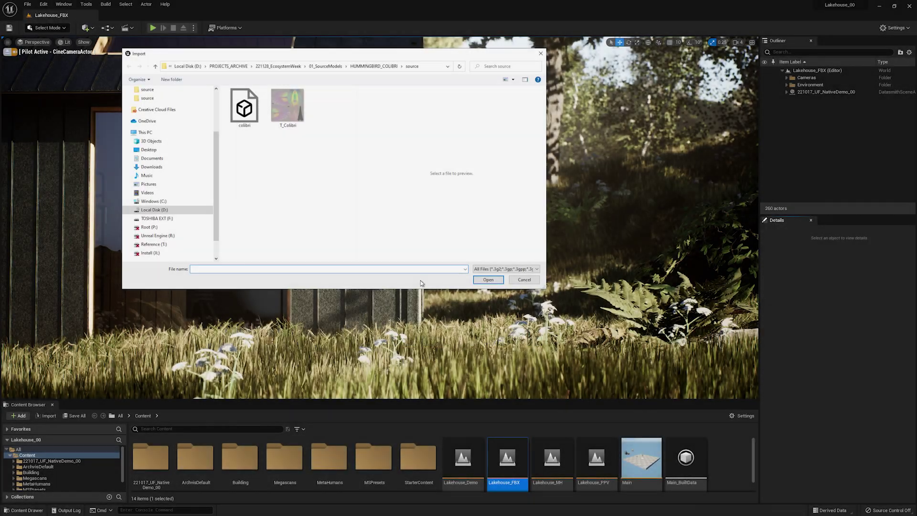
Browse the Sketchfab newsfeed and Explore categories, then bring up the Colibri hummingbird model page.
left_click(244, 107)
left_click(487, 279)
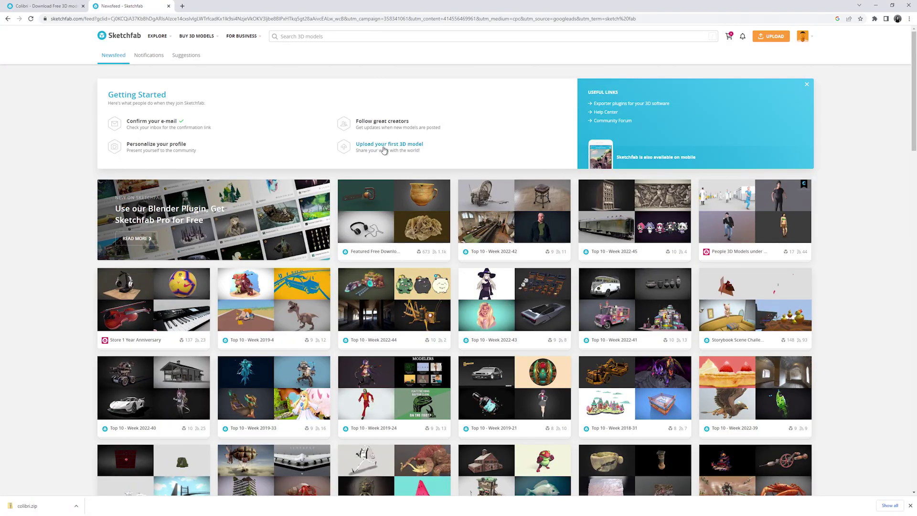
scroll(384, 155, "down", 4)
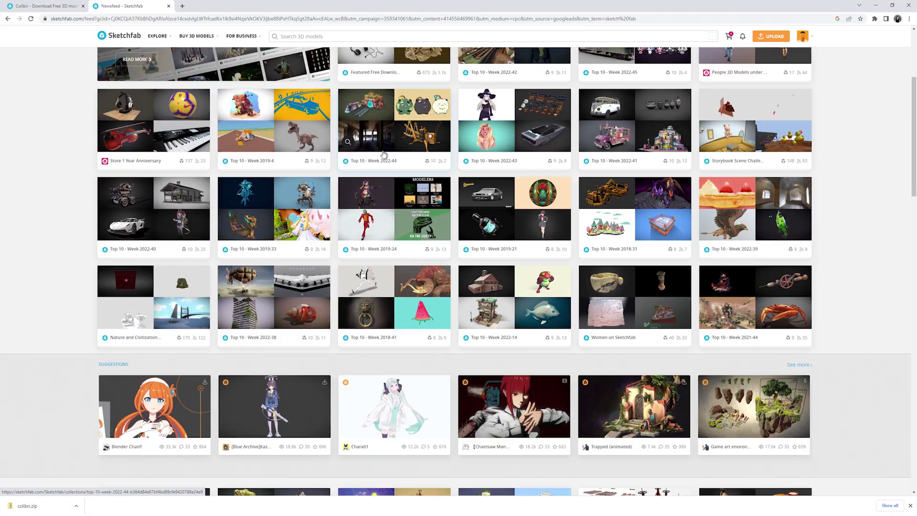
scroll(384, 155, "down", 3)
scroll(339, 162, "up", 7)
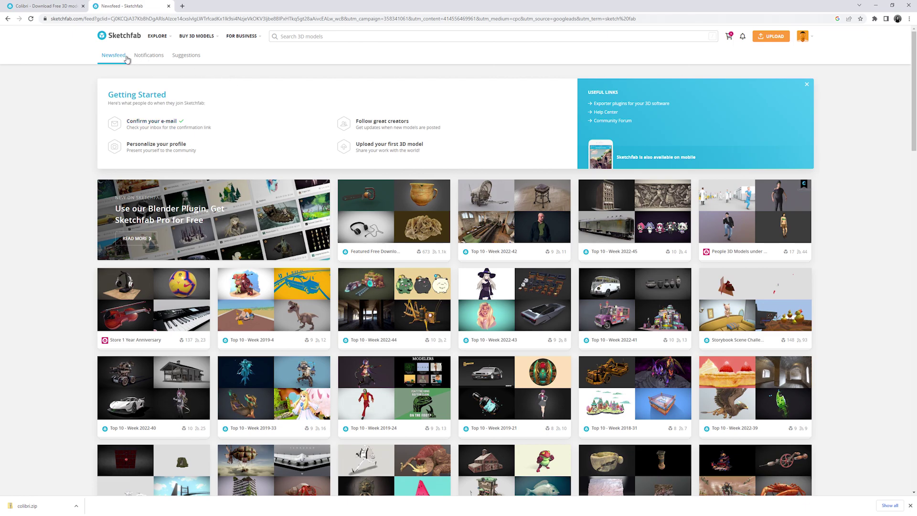
left_click(156, 37)
mouse_move(814, 39)
Preview the Colibri flying animation, then copy the creator credits from its download options.
left_click(52, 6)
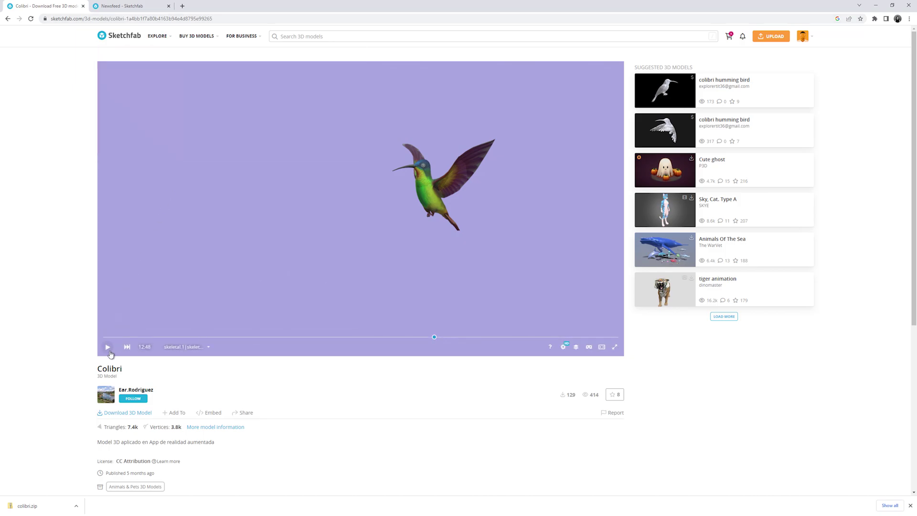
left_click(107, 347)
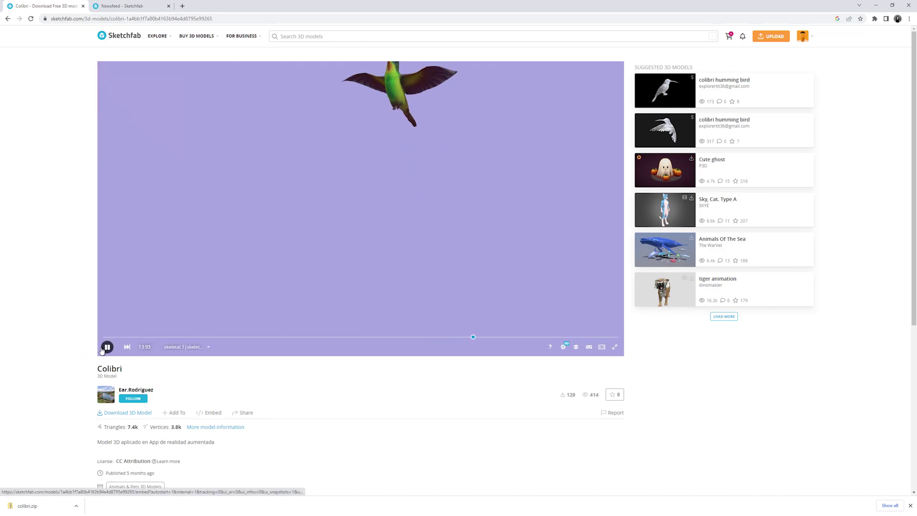
left_click(108, 348)
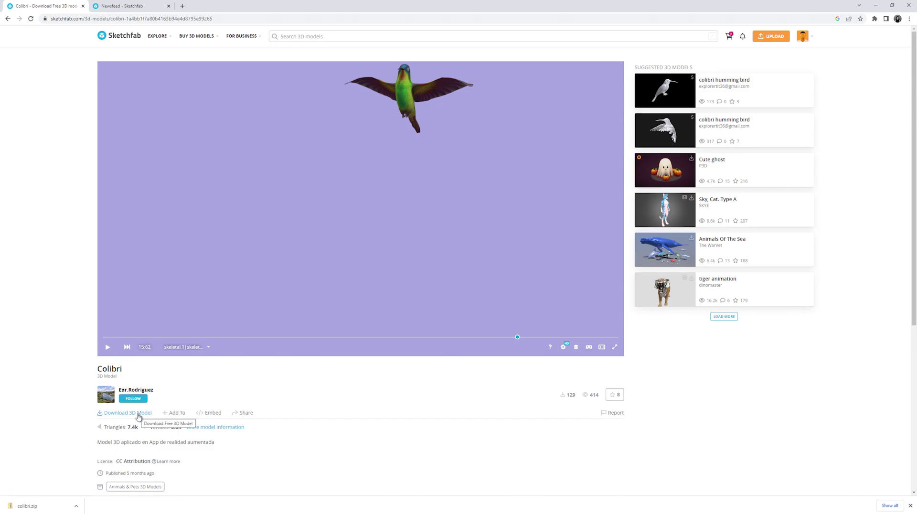
left_click(137, 414)
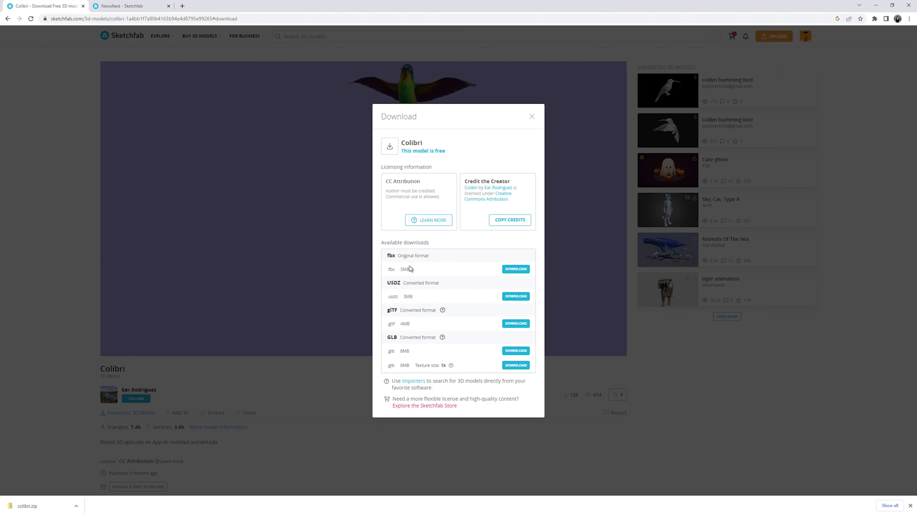
left_click(504, 224)
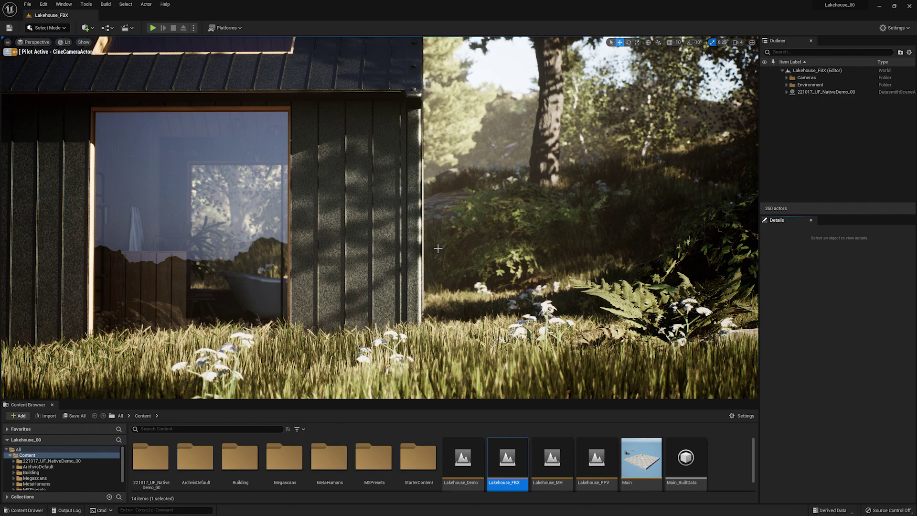
Start Import Content from Quick Add with the Content folder as the import destination.
left_click(92, 29)
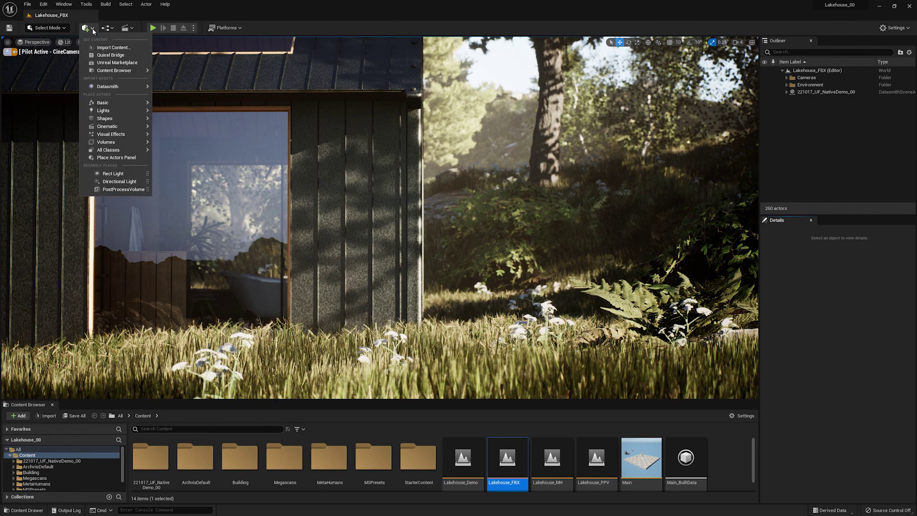
left_click(107, 48)
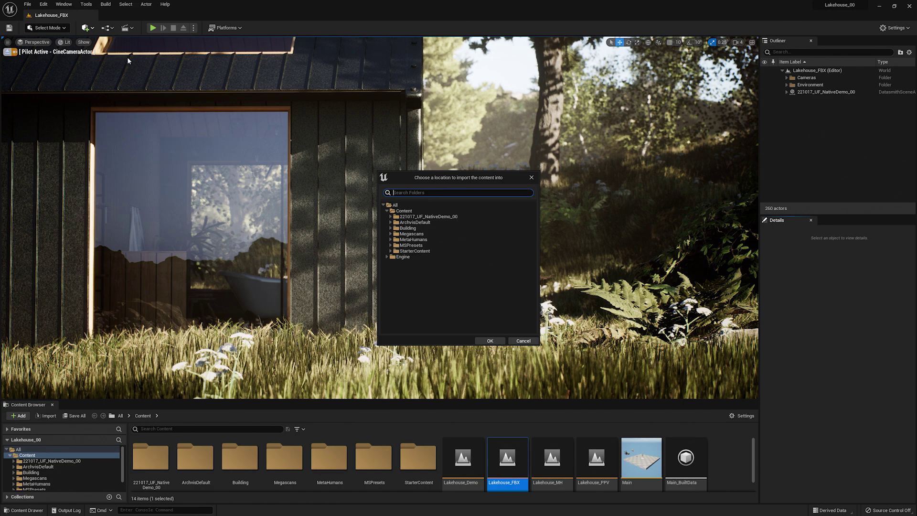
left_click(404, 211)
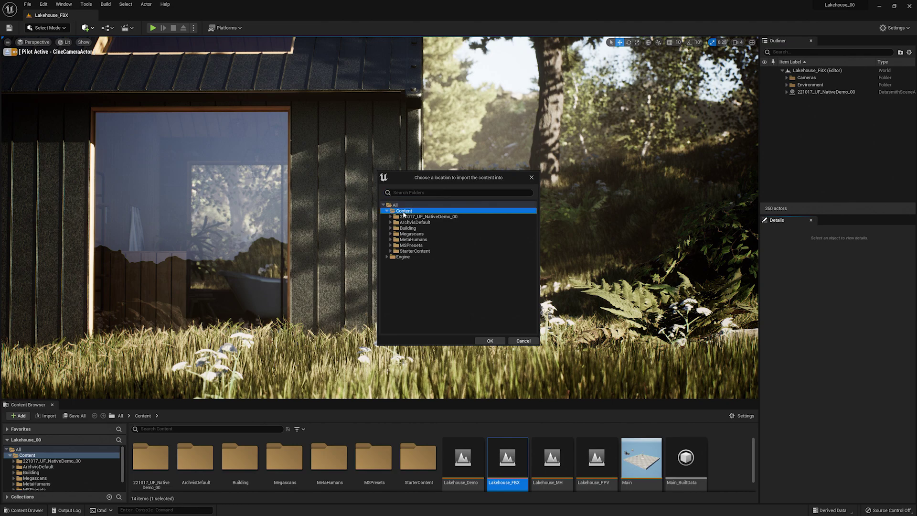
left_click(483, 340)
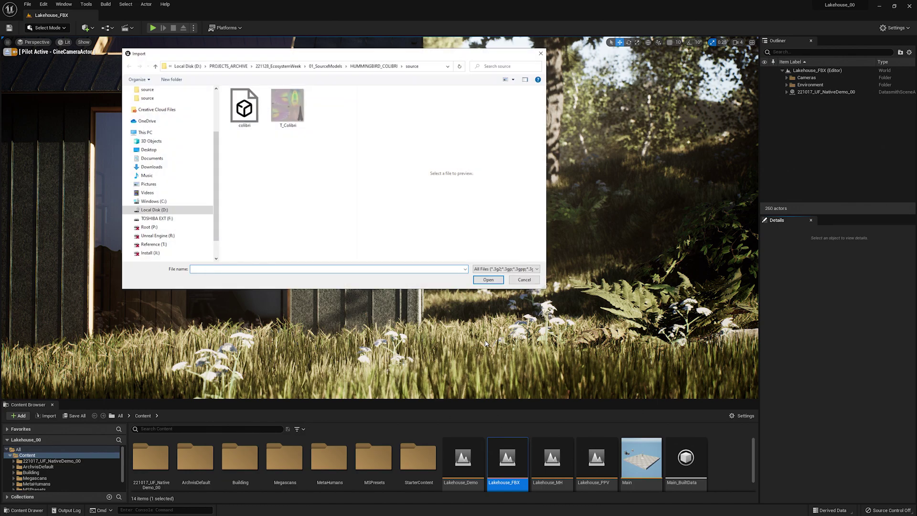
Open the colibri FBX and review its default import options for a skeletal mesh with animations.
left_click(245, 109)
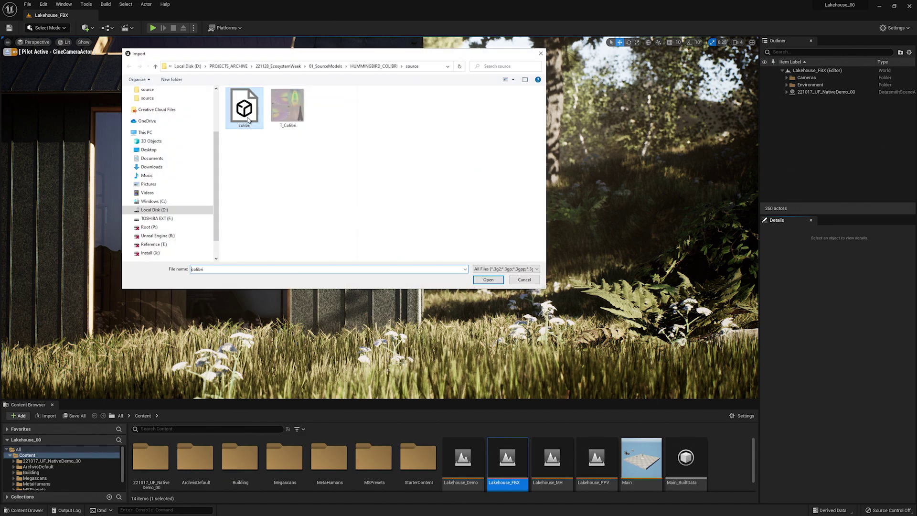
left_click(490, 280)
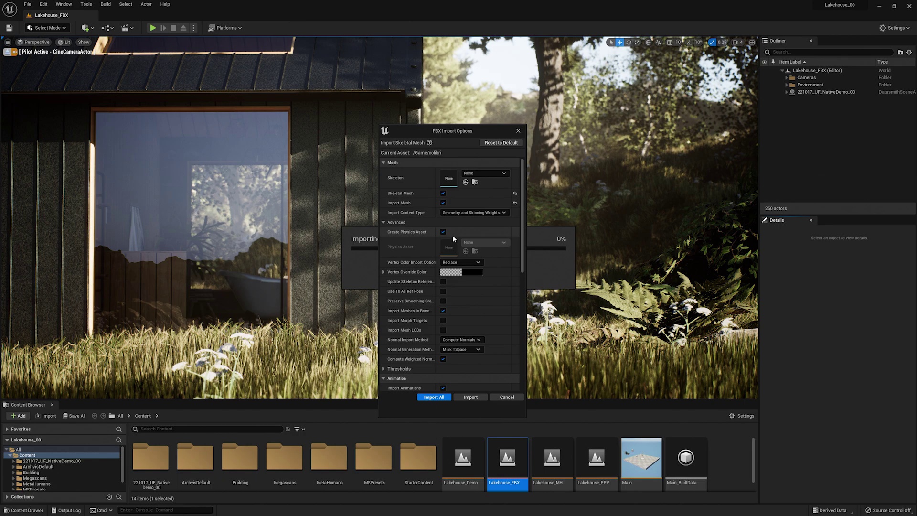
scroll(447, 329, "down", 3)
scroll(448, 329, "down", 3)
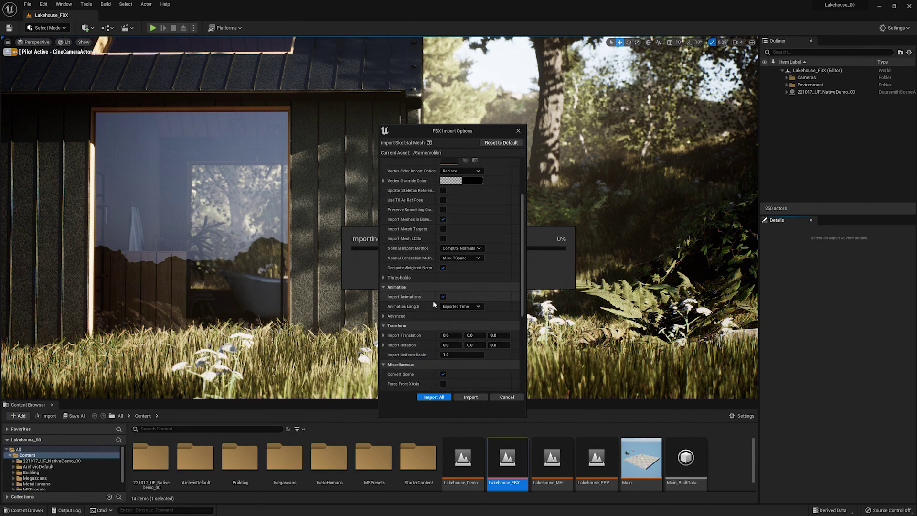
scroll(461, 300, "down", 4)
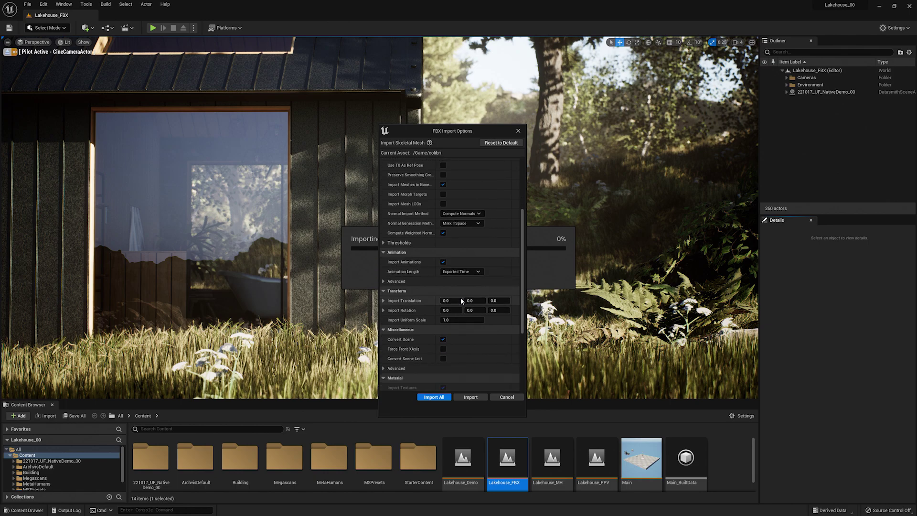
scroll(461, 297, "down", 5)
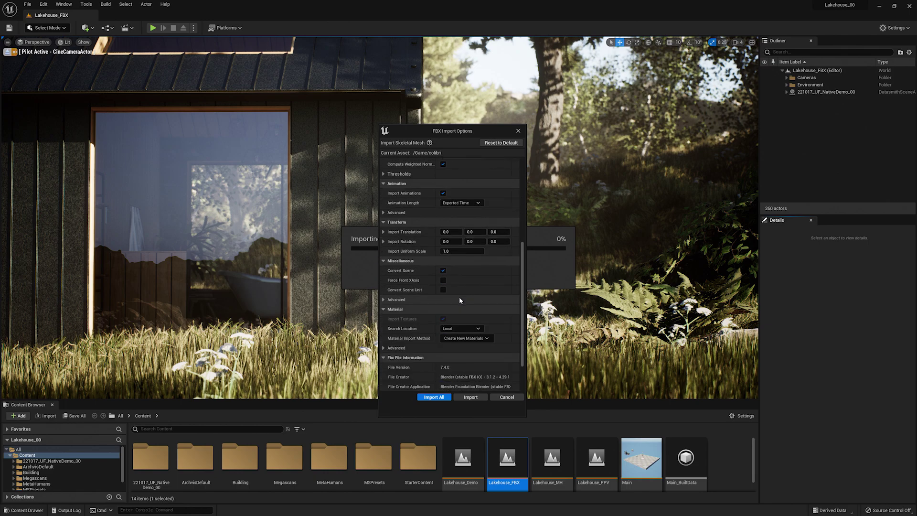
scroll(459, 300, "down", 1)
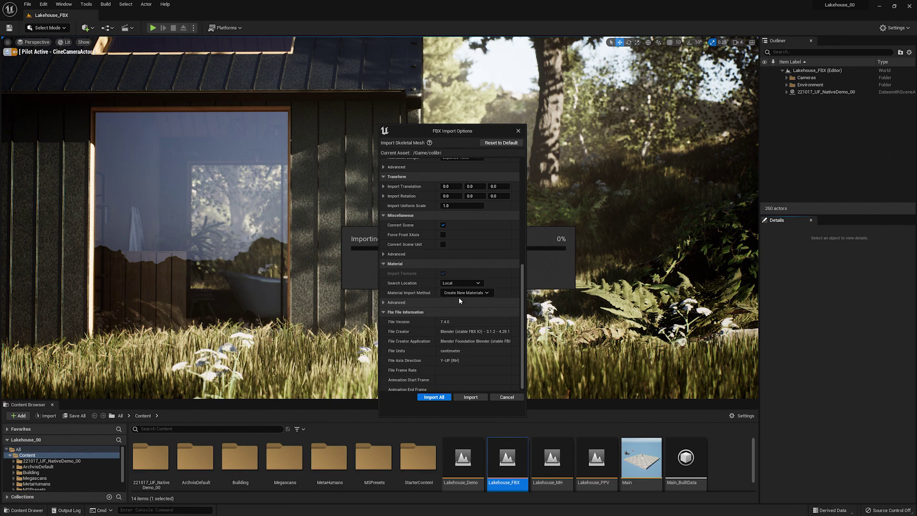
scroll(457, 302, "down", 1)
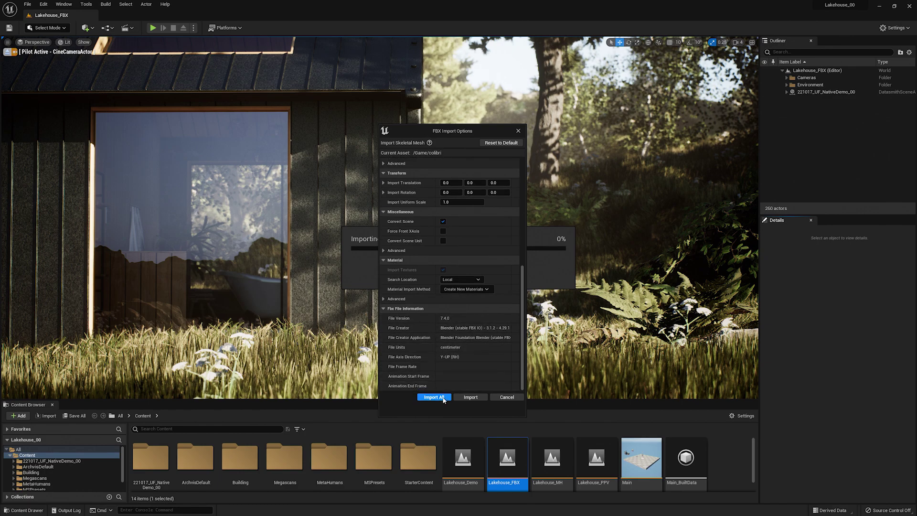
Import all colibri parts, read the missing-bone warnings, and close the Message Log.
left_click(442, 397)
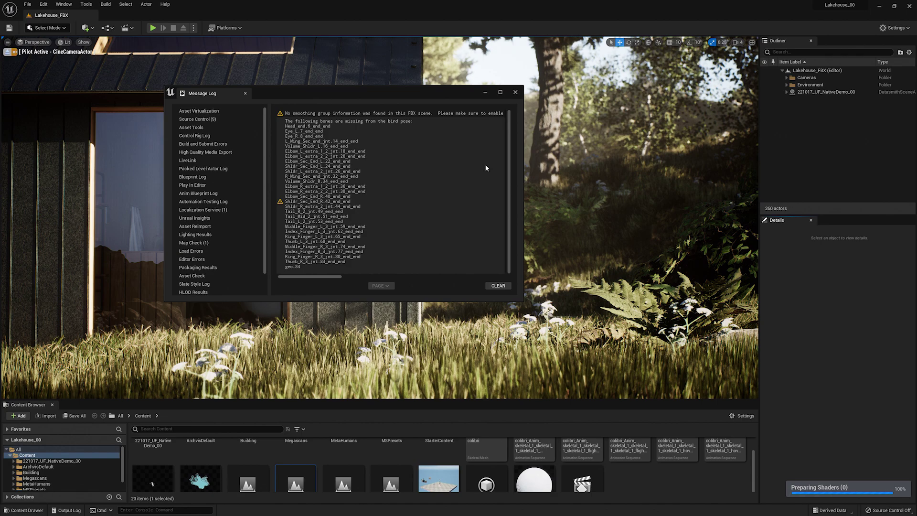
scroll(473, 181, "up", 5)
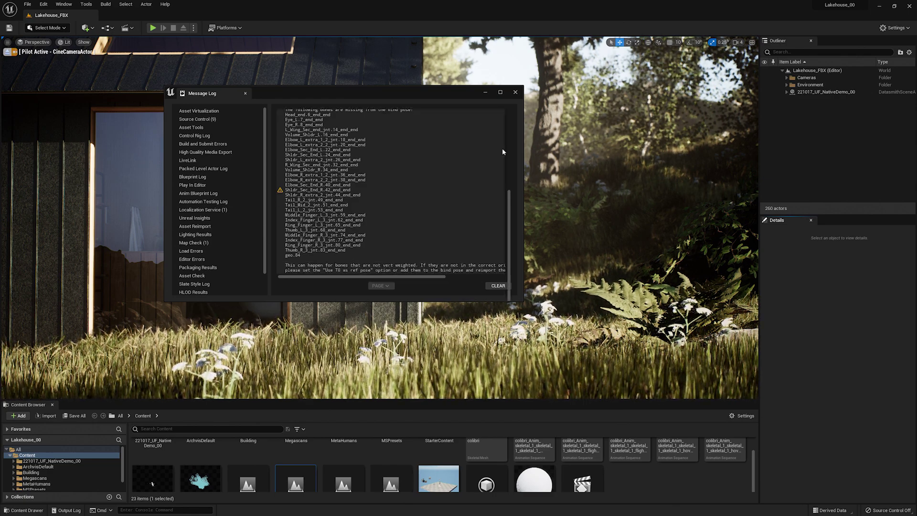
left_click(515, 92)
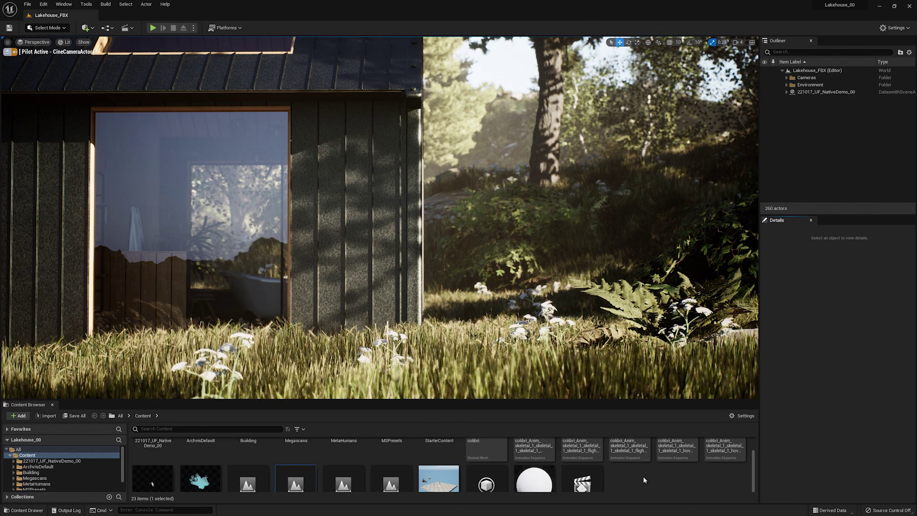
scroll(643, 479, "up", 2)
scroll(645, 483, "up", 1)
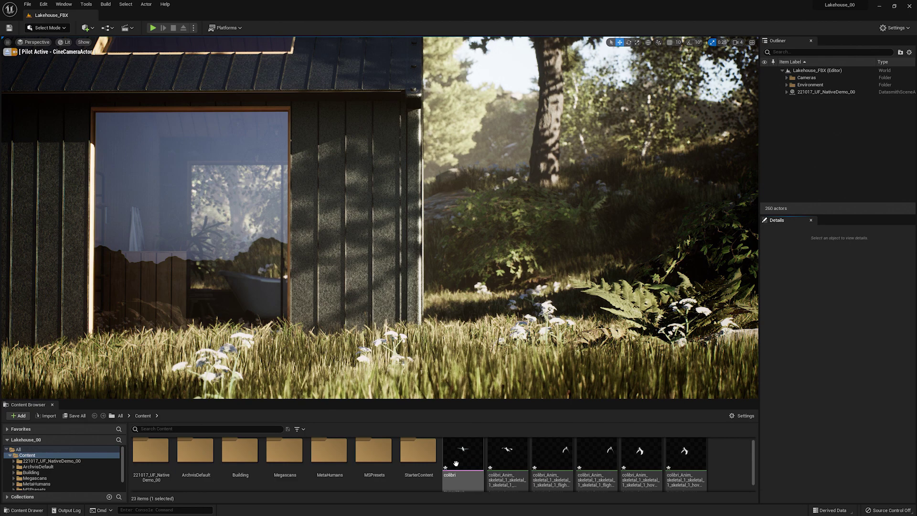
scroll(479, 478, "up", 1, "ctrl")
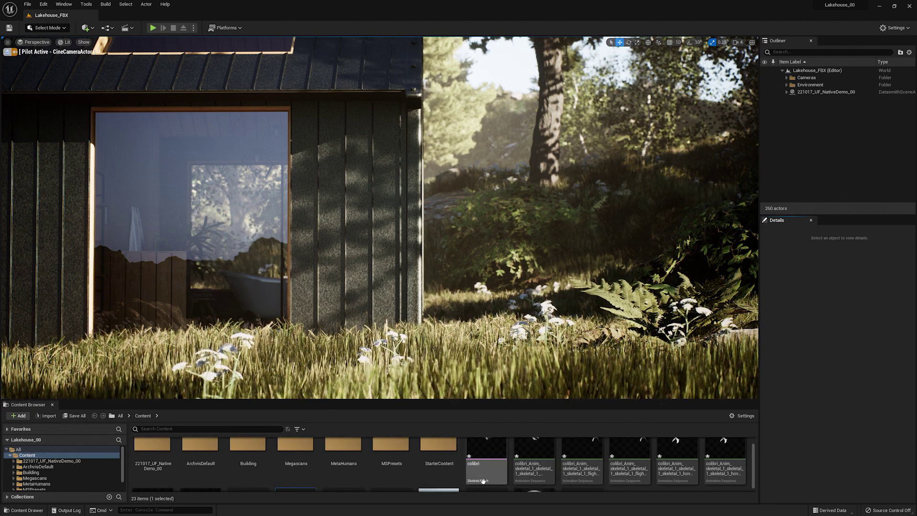
scroll(185, 475, "down", 2)
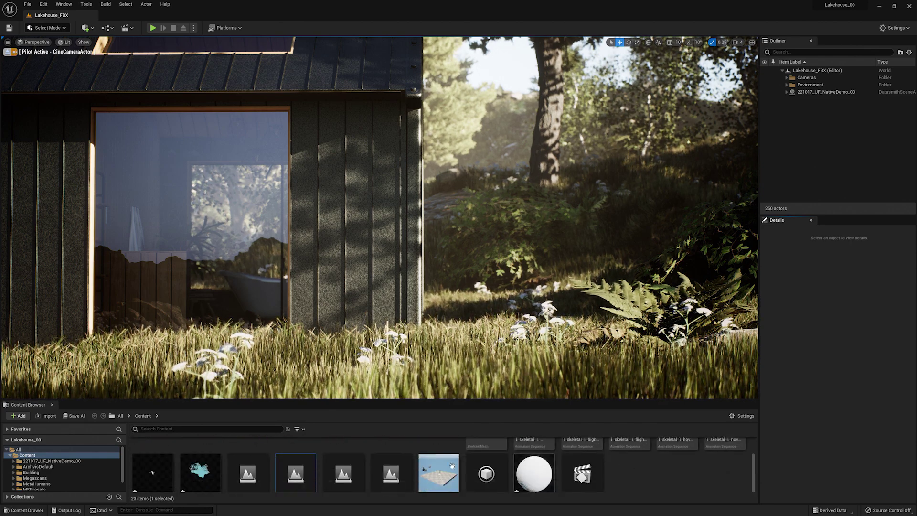
scroll(185, 475, "down", 1, "ctrl")
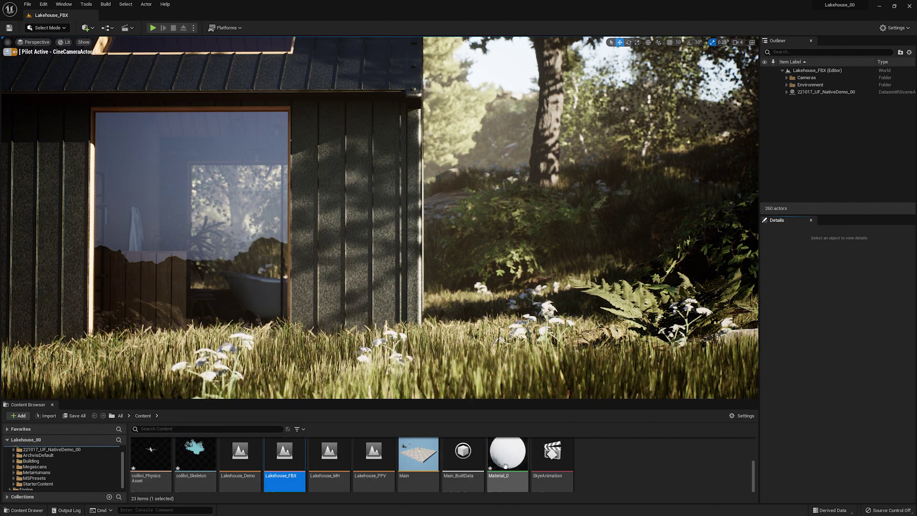
scroll(505, 467, "up", 1, "ctrl")
scroll(505, 467, "up", 2)
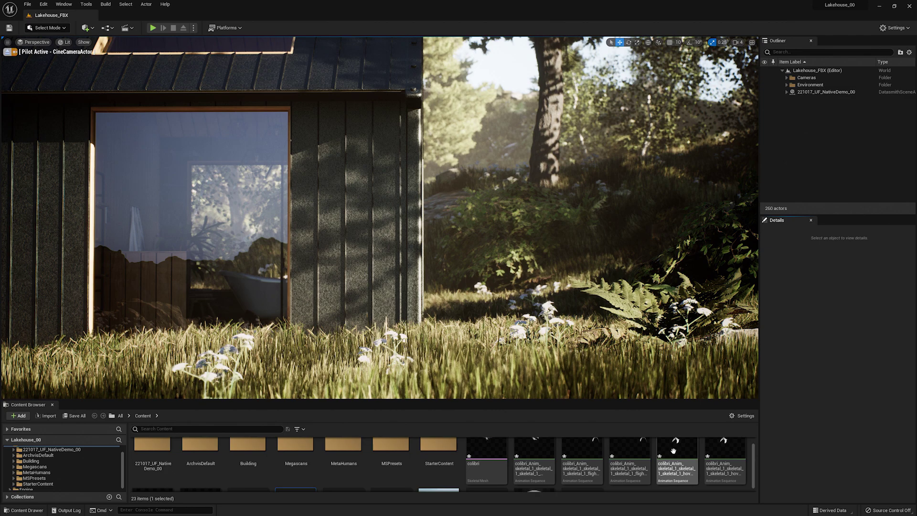
left_click(675, 448)
double_click(675, 448)
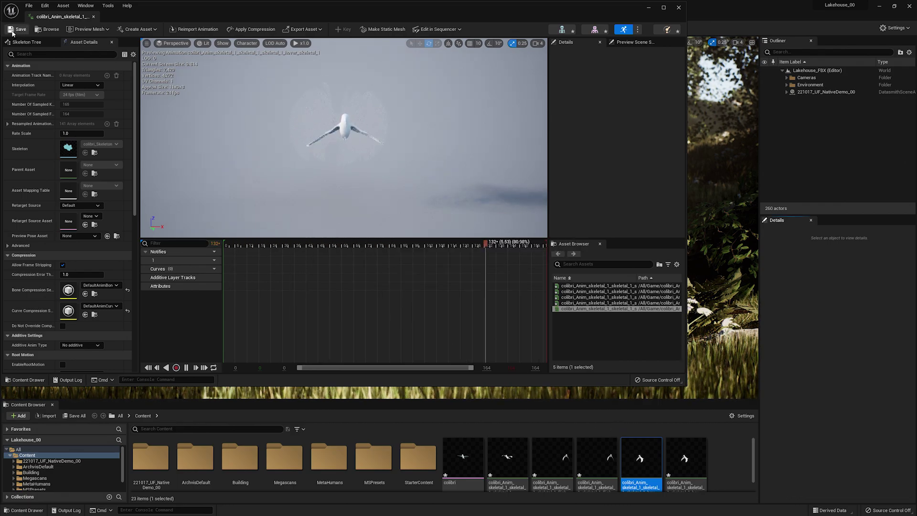
left_click(649, 8)
left_click_drag(641, 459, 488, 288)
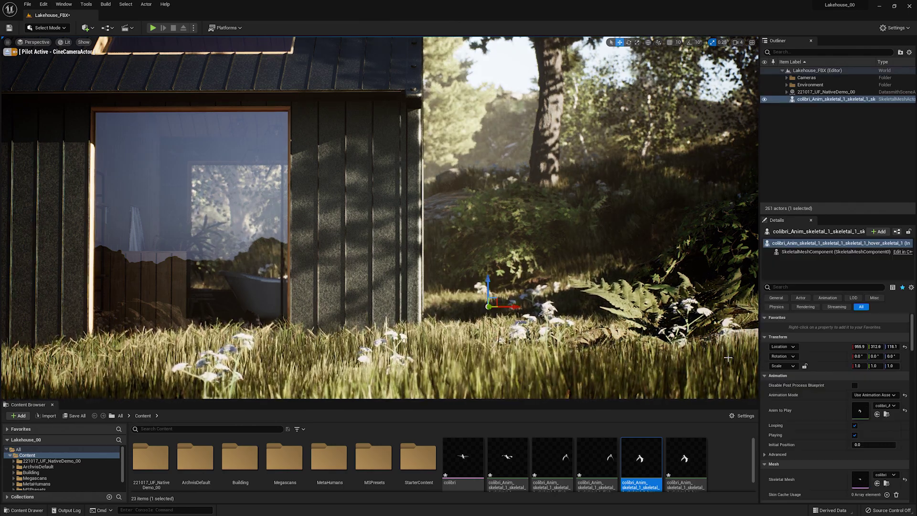
Scale the hummingbird to 1.75 on all axes and shift it right among the white flowers.
left_click(858, 366)
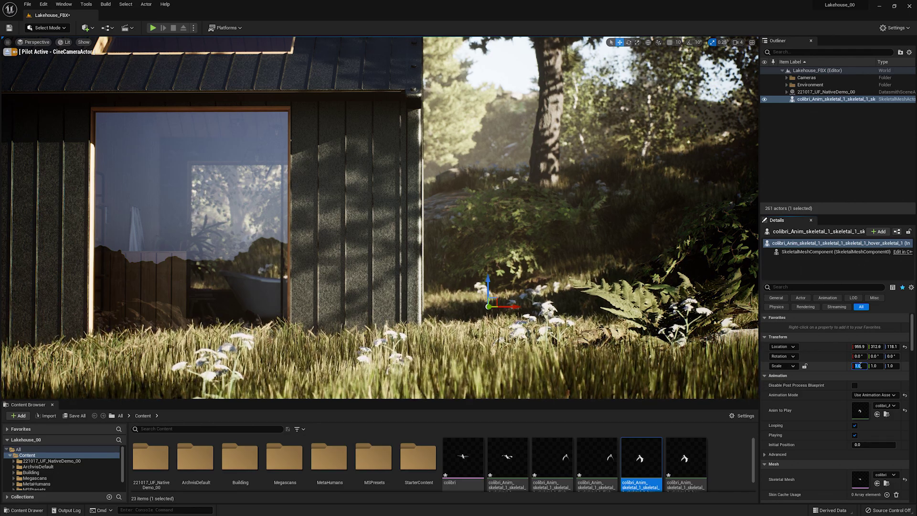
type("1.5")
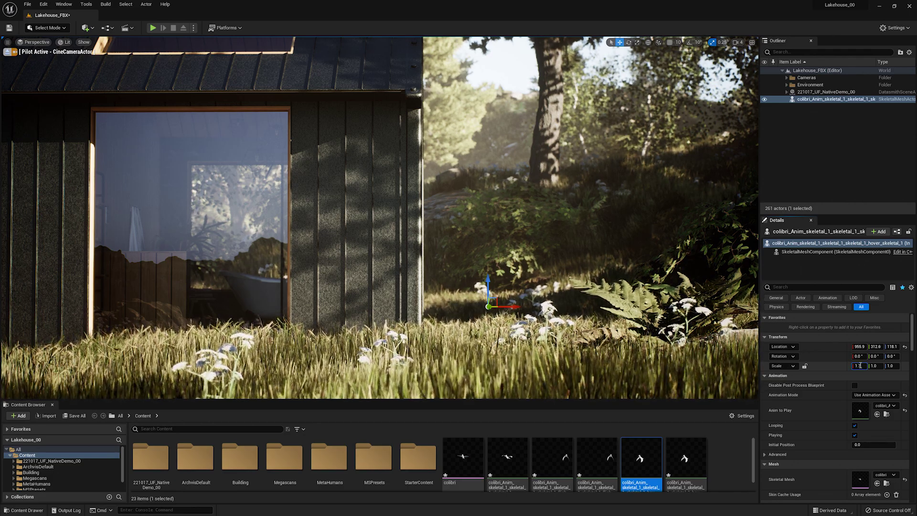
key("Tab")
type("1.75")
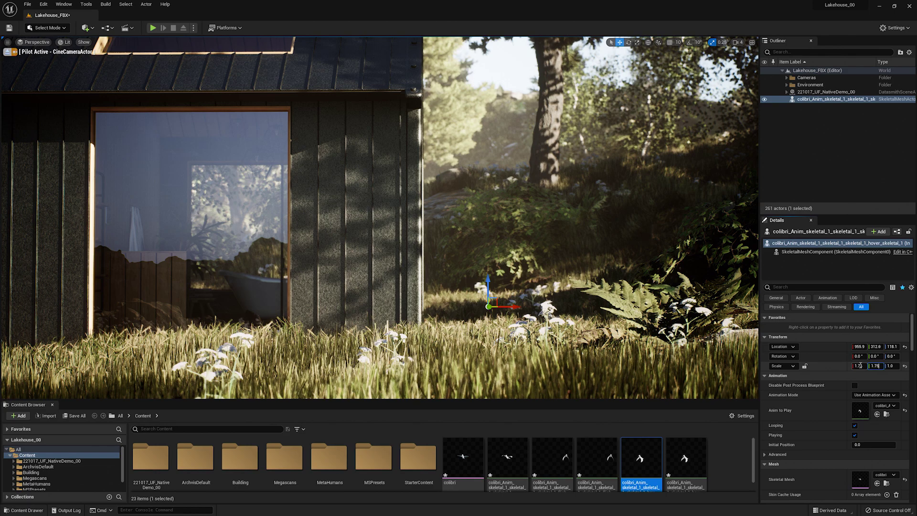
key("Tab")
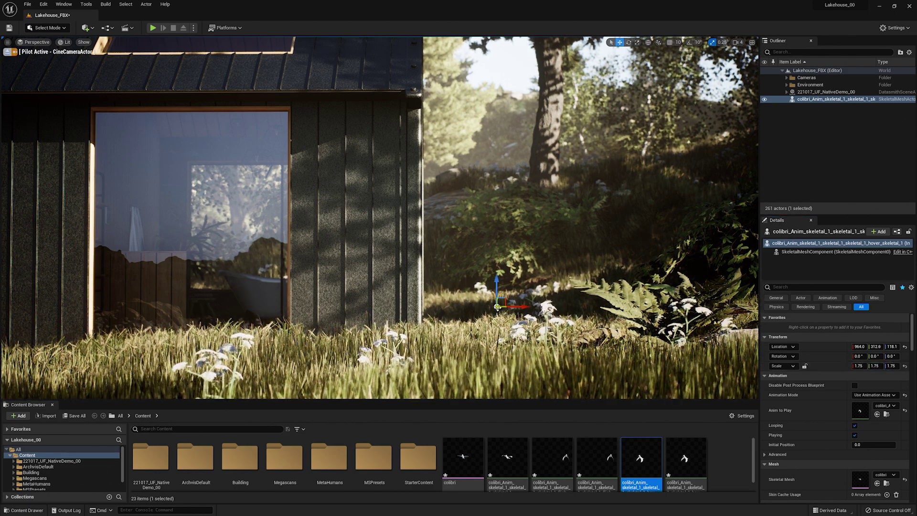
left_click_drag(519, 306, 534, 304)
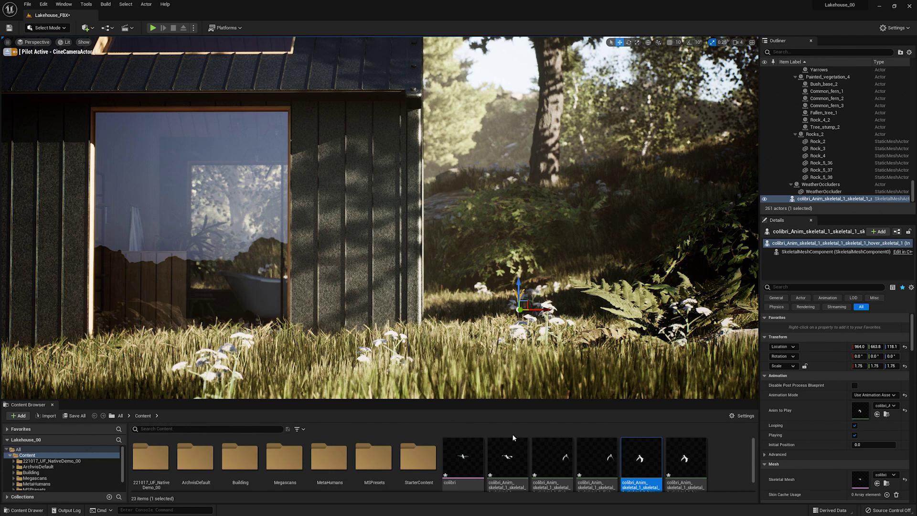
Scroll to Material_0 in the Content Browser and to the Materials section in Details.
scroll(511, 436, "down", 3)
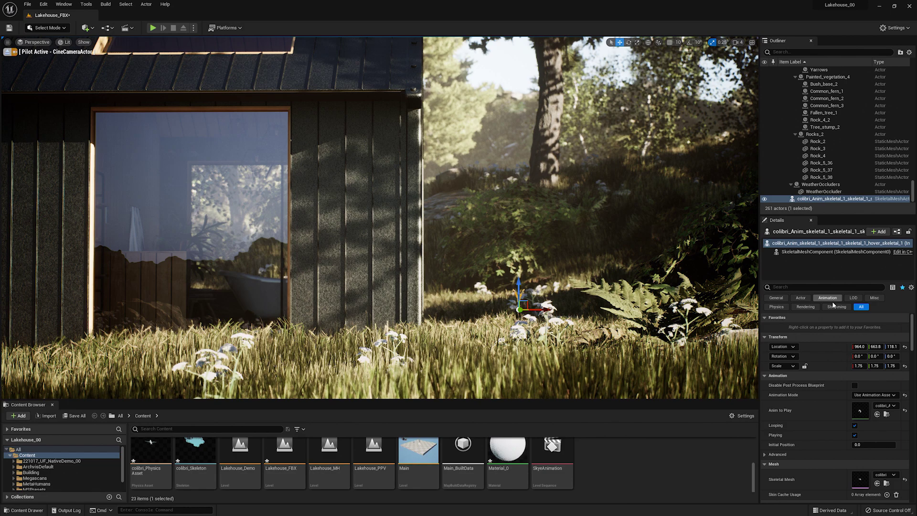
scroll(827, 323, "down", 1)
scroll(827, 323, "down", 2)
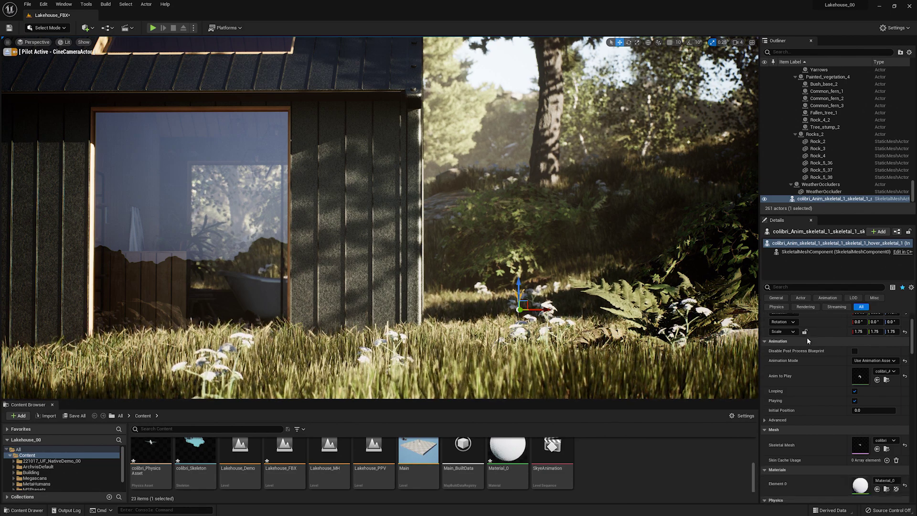
scroll(807, 340, "down", 9)
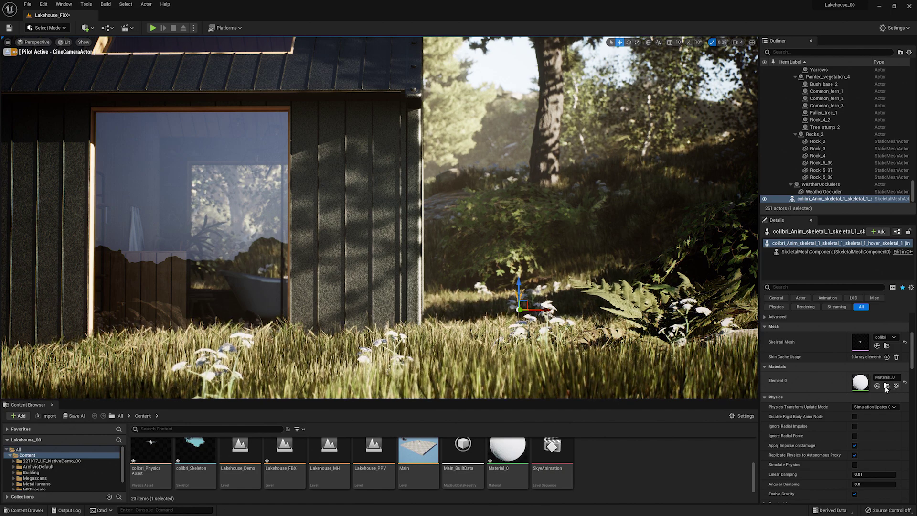
Open Material_0 in the Material Editor and move its Param color node up-left.
double_click(862, 383)
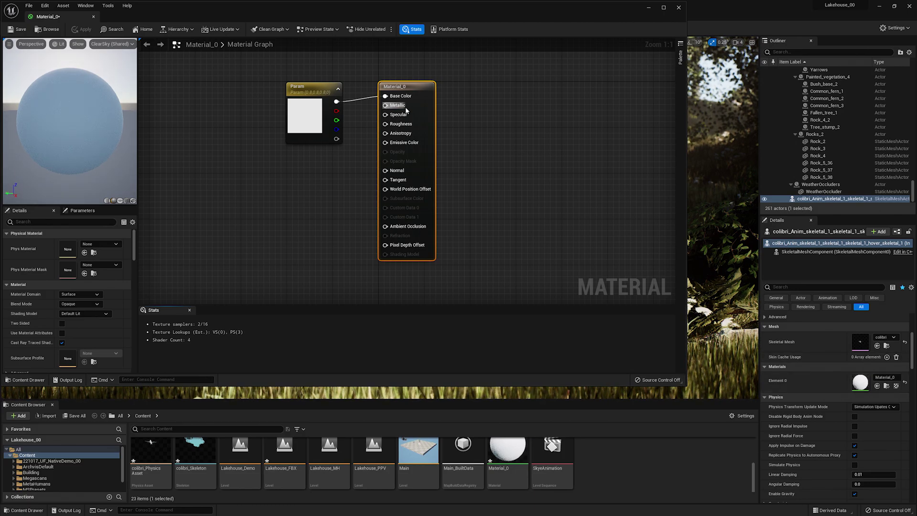
left_click_drag(323, 87, 305, 86)
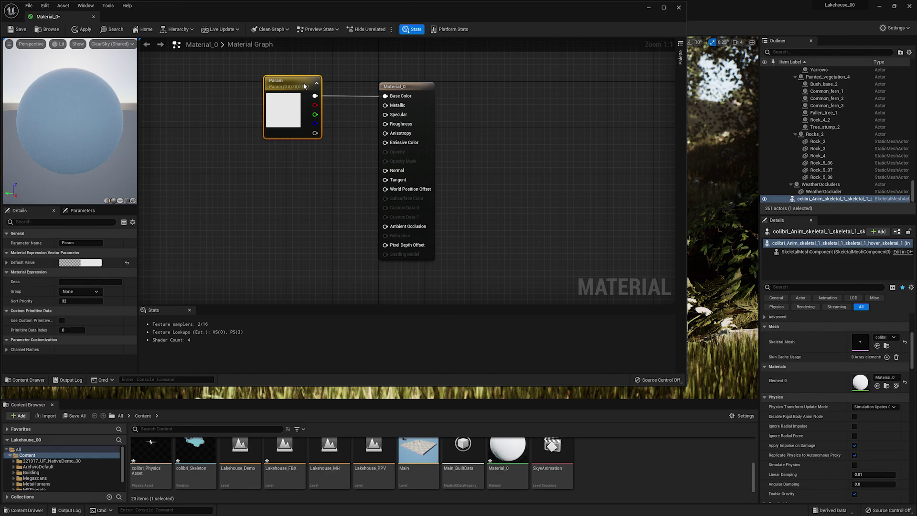
Replace the Param color node with a Texture Sample whose RGB feeds Base Color.
left_click(256, 166)
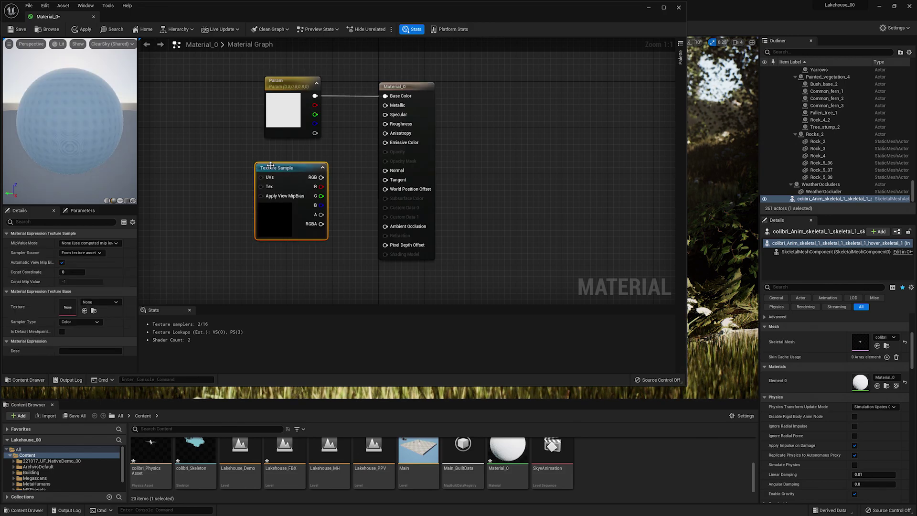
left_click_drag(298, 166, 228, 82)
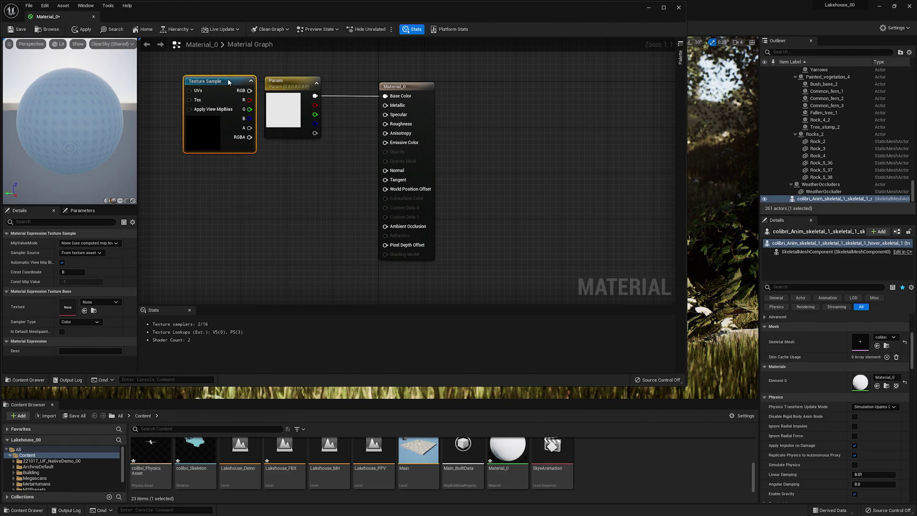
left_click(298, 80)
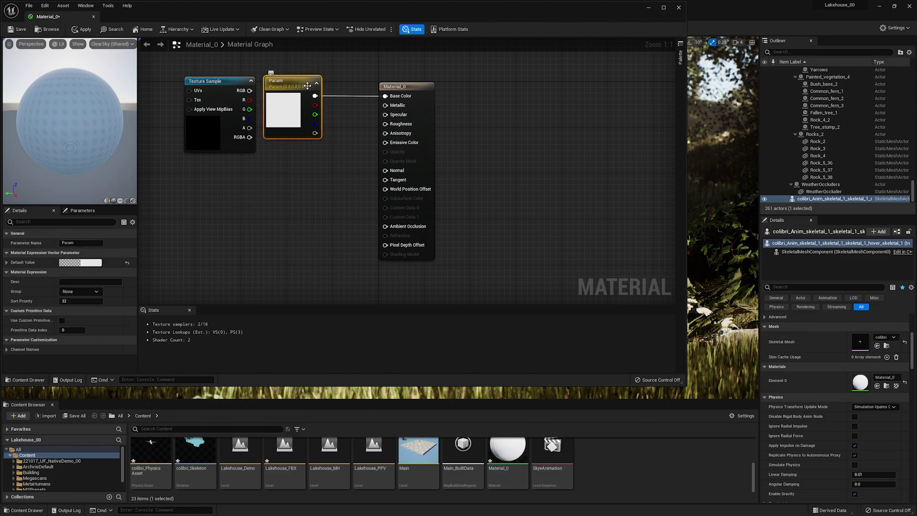
key("Delete")
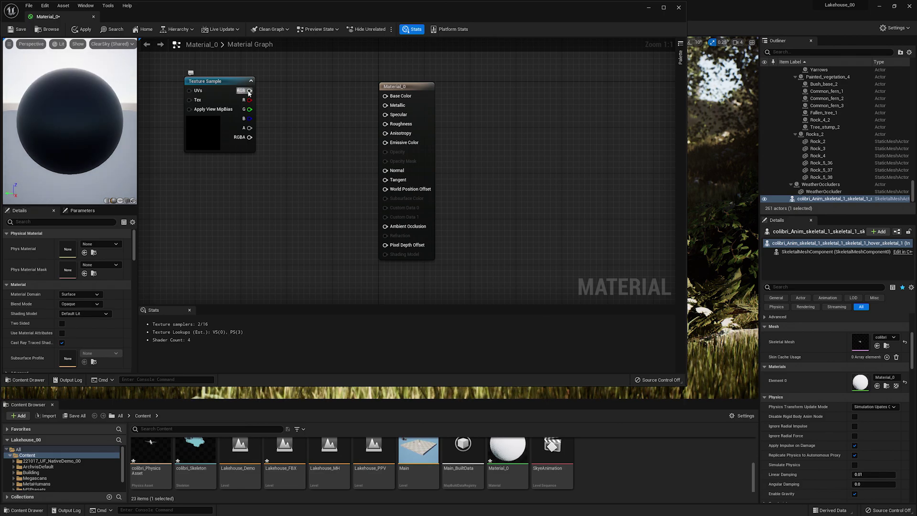
left_click_drag(248, 92, 385, 96)
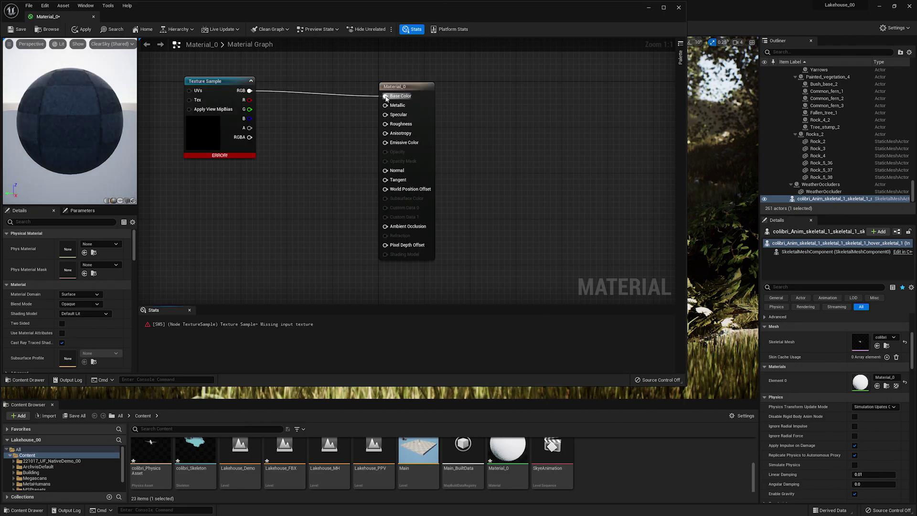
left_click_drag(233, 81, 233, 87)
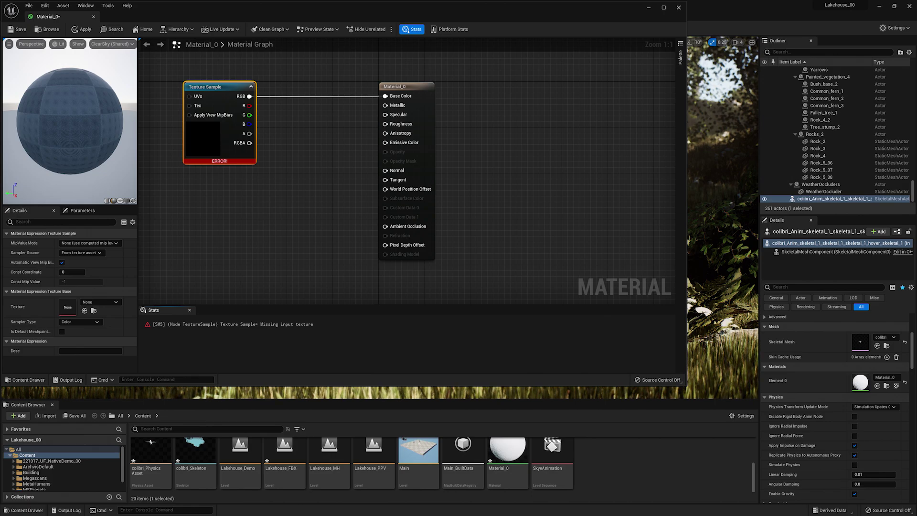
key("alt+Tab")
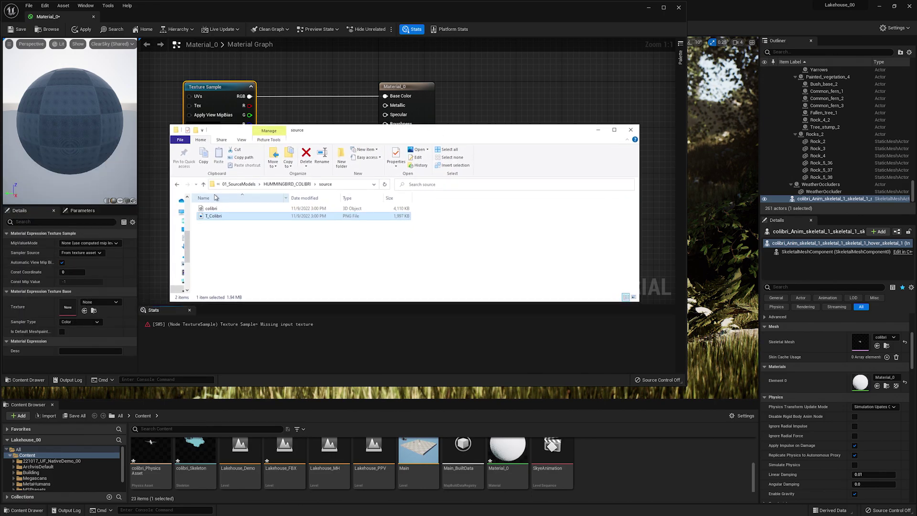
Import T_Colibri.png into the Content folder by dragging it from File Explorer, then minimize Explorer.
left_click(213, 216)
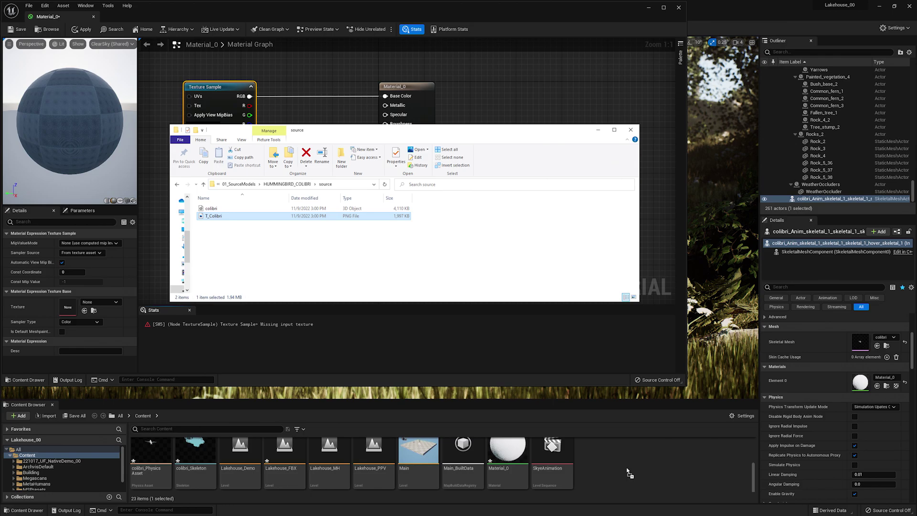
left_click_drag(614, 471, 613, 470)
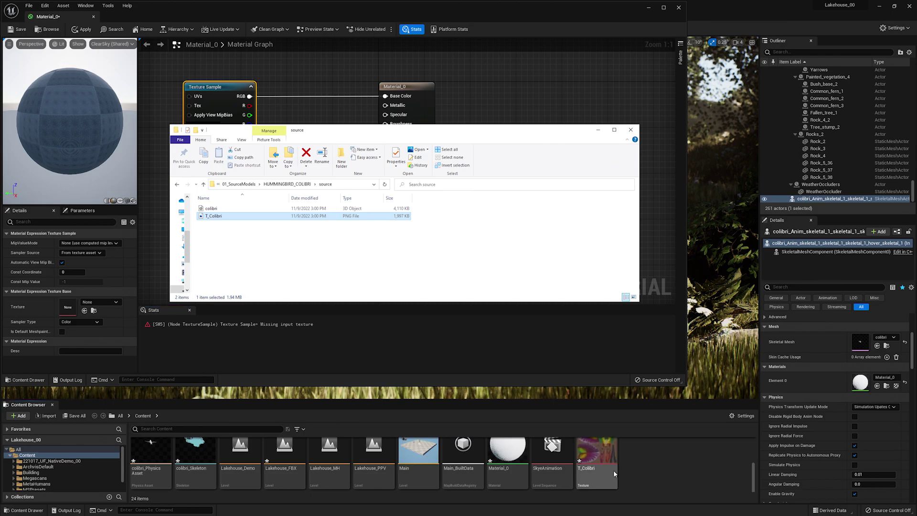
left_click(599, 131)
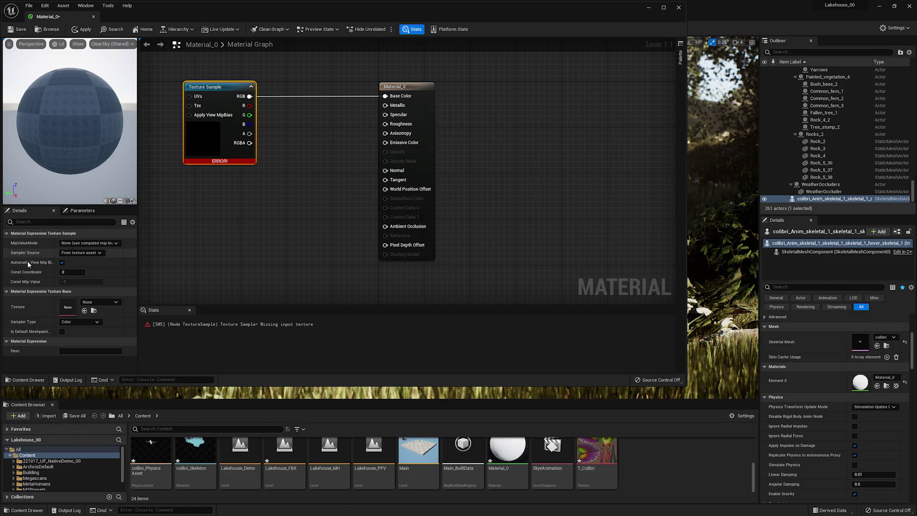
Set the Texture Sample to T_Colibri, then save Material_0 and close the Material Editor.
left_click(116, 302)
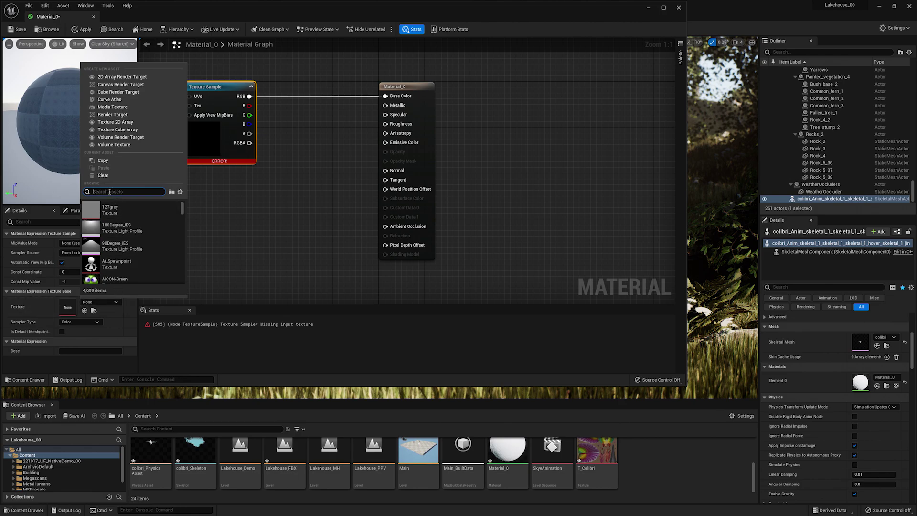
type("T")
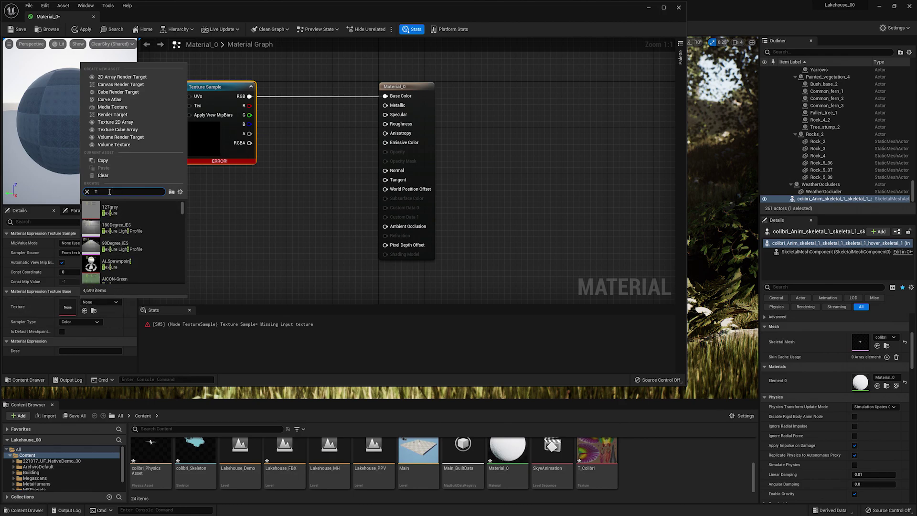
type("_colib")
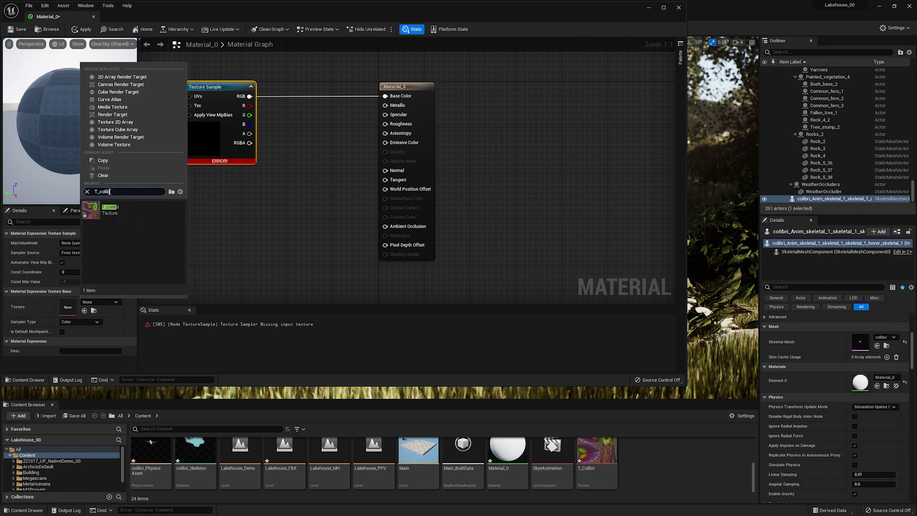
left_click(130, 206)
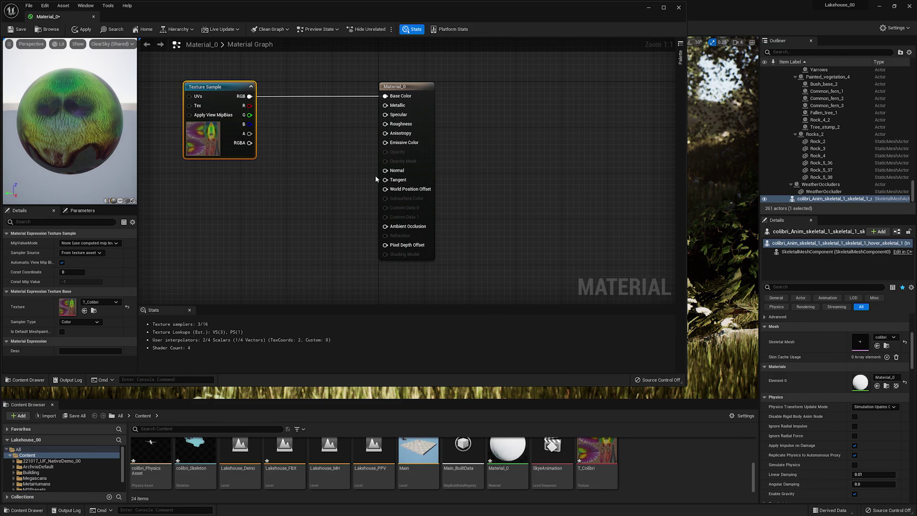
left_click(20, 29)
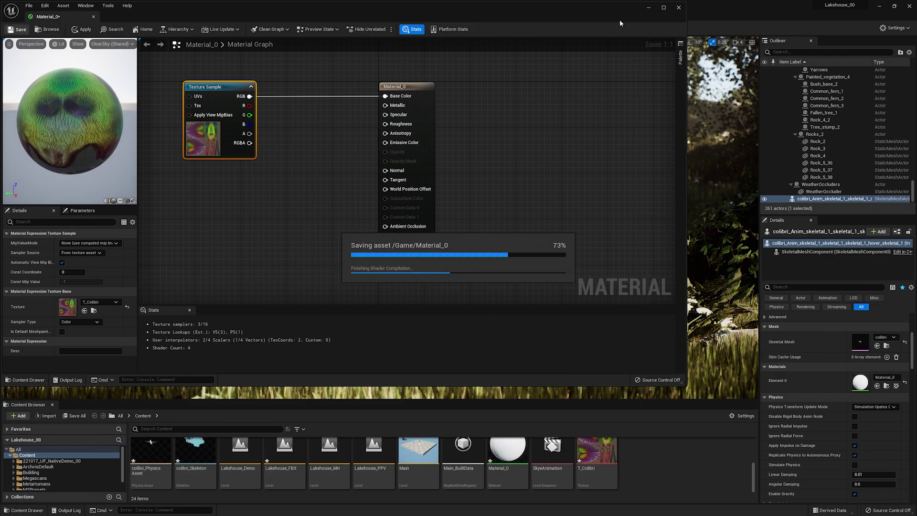
left_click(680, 8)
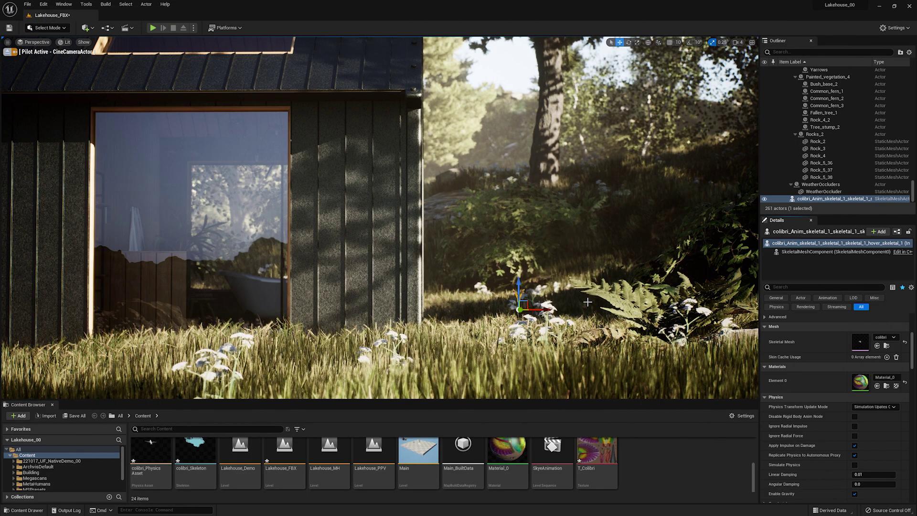
Run the lakehouse level in Play In Editor to watch the camera fly out to the hummingbird.
left_click(153, 28)
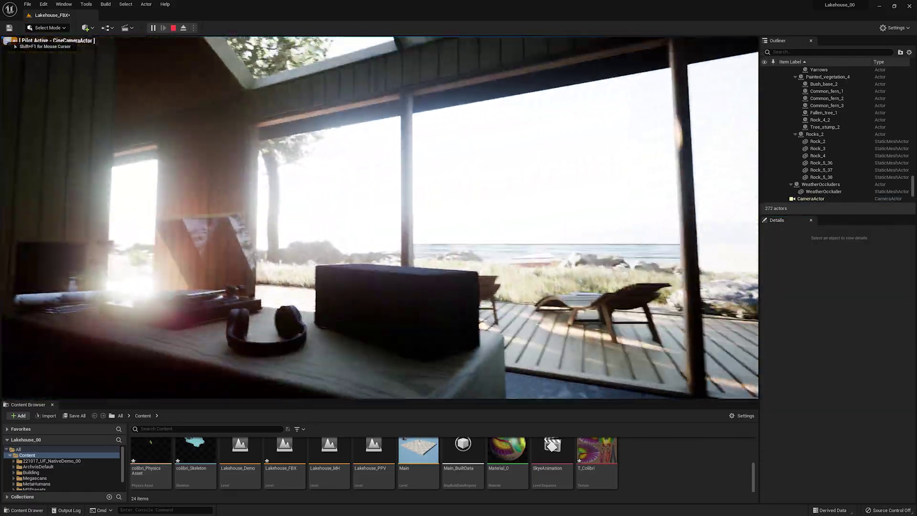